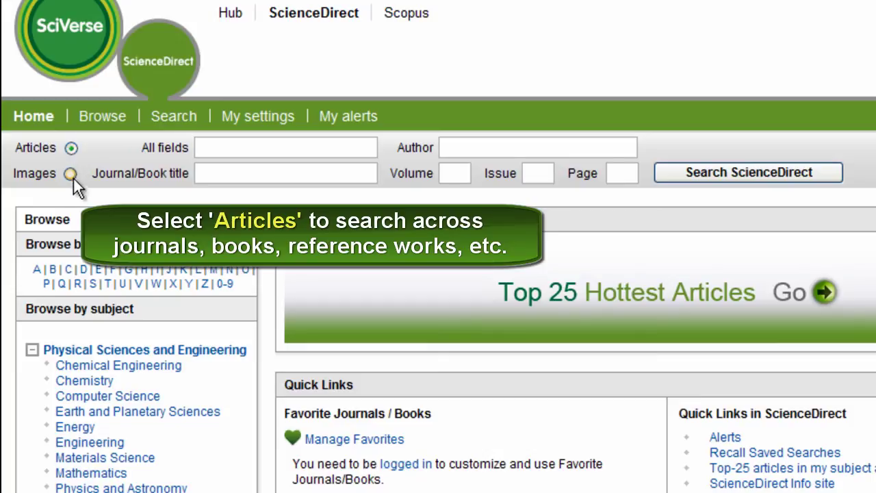
# Switch the quick search to images and back to articles, then go to the Advanced search page.
pyautogui.click(71, 174)
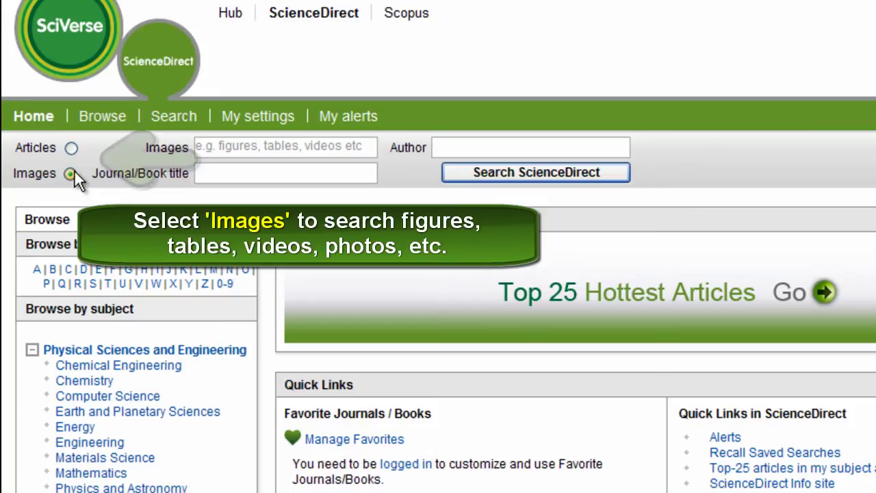
pyautogui.click(71, 147)
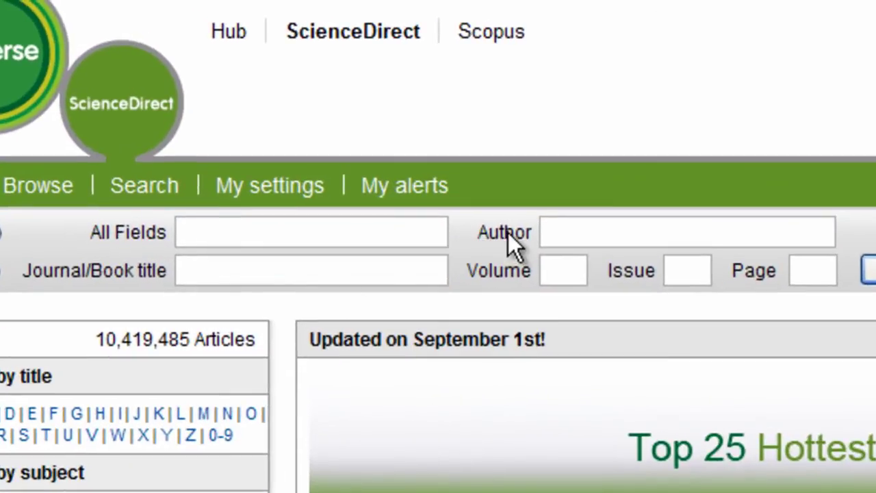
pyautogui.click(381, 223)
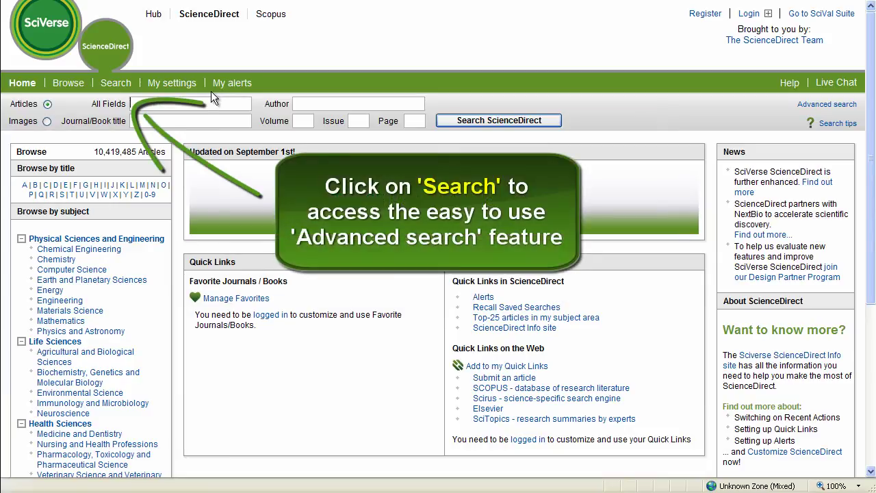
pyautogui.click(116, 84)
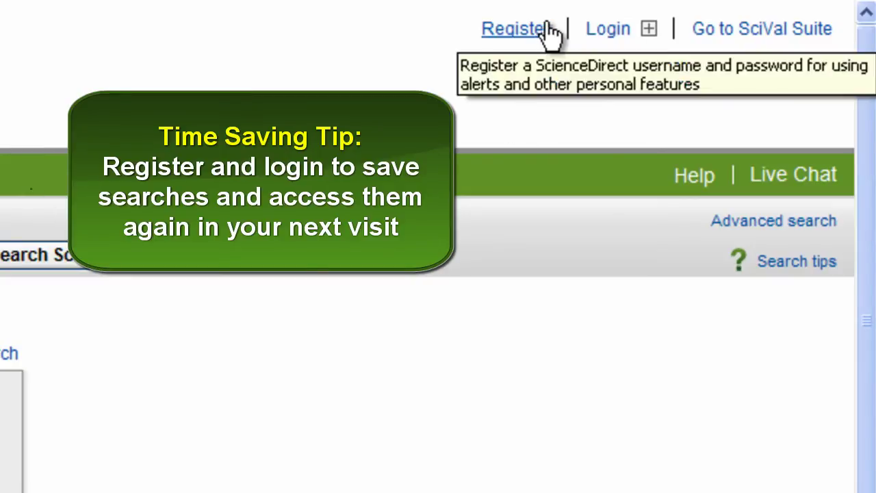
# Log in to the personal ScienceDirect account using the saved username and password suggestion.
pyautogui.click(614, 31)
pyautogui.click(497, 77)
pyautogui.write('sus')
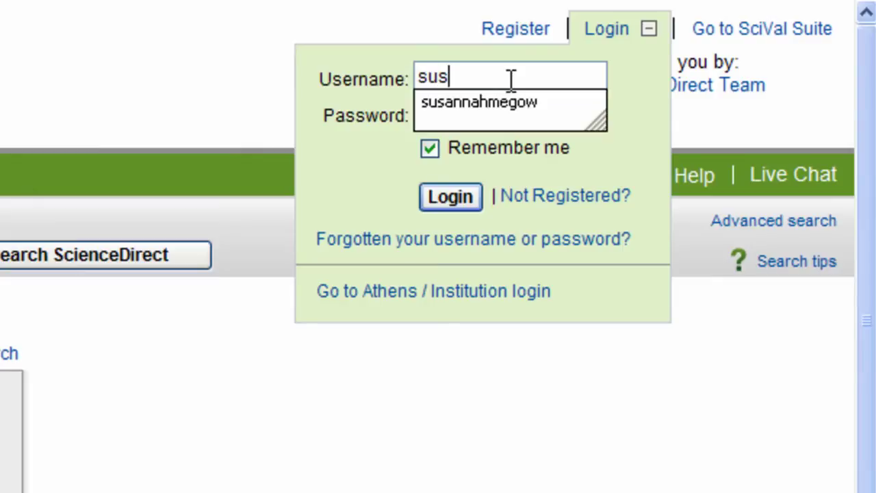
pyautogui.press('Down')
pyautogui.press('Return')
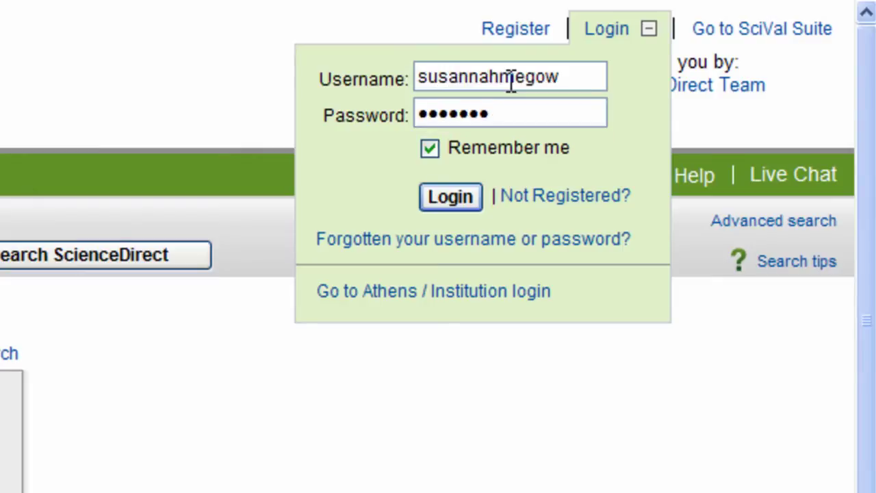
pyautogui.click(450, 193)
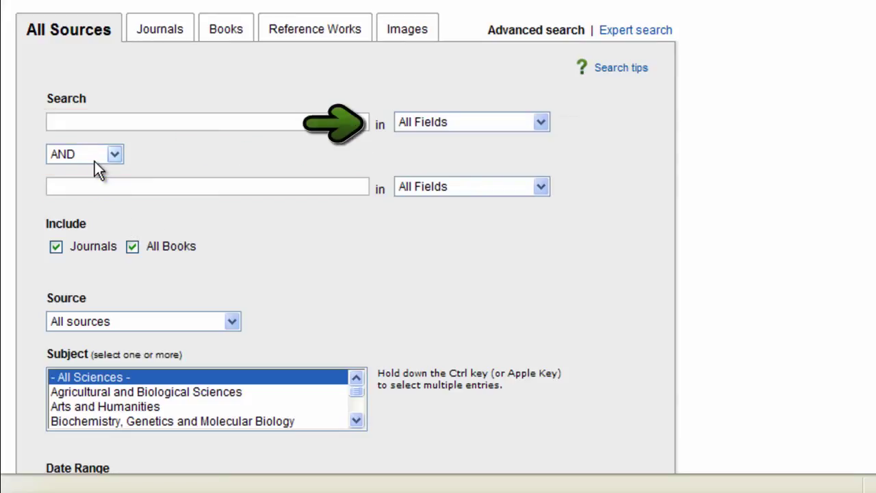
pyautogui.click(505, 128)
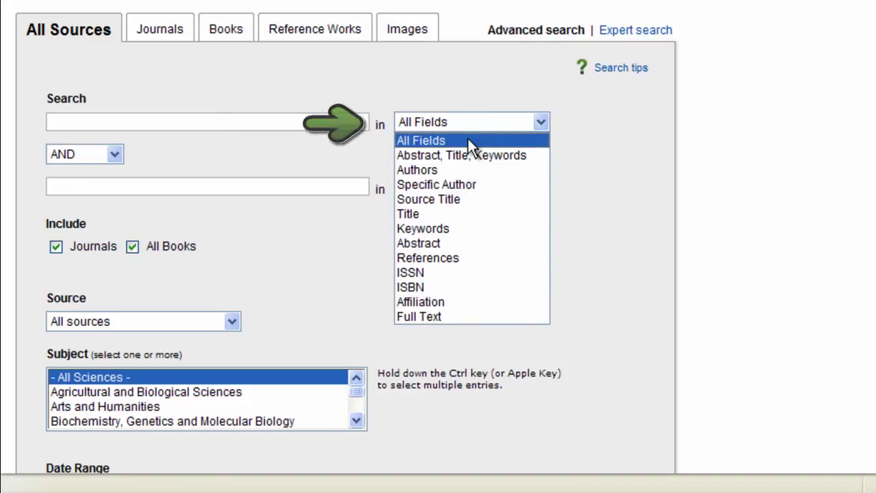
pyautogui.click(575, 167)
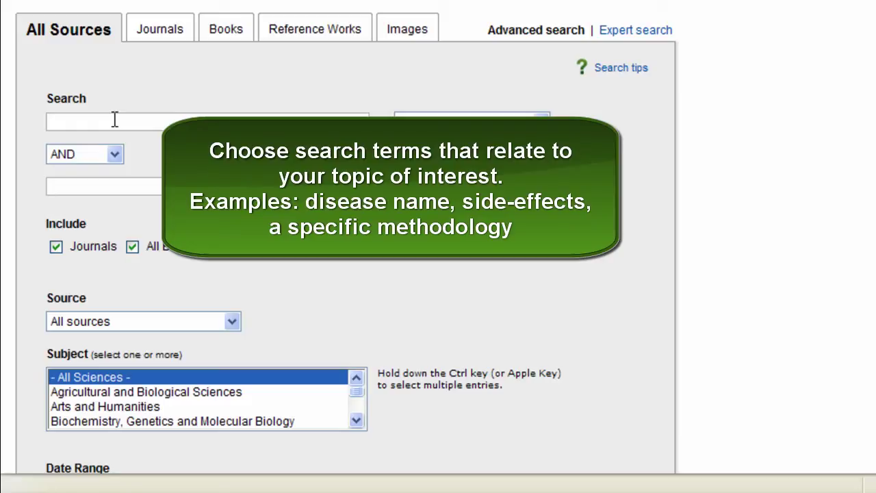
pyautogui.click(115, 120)
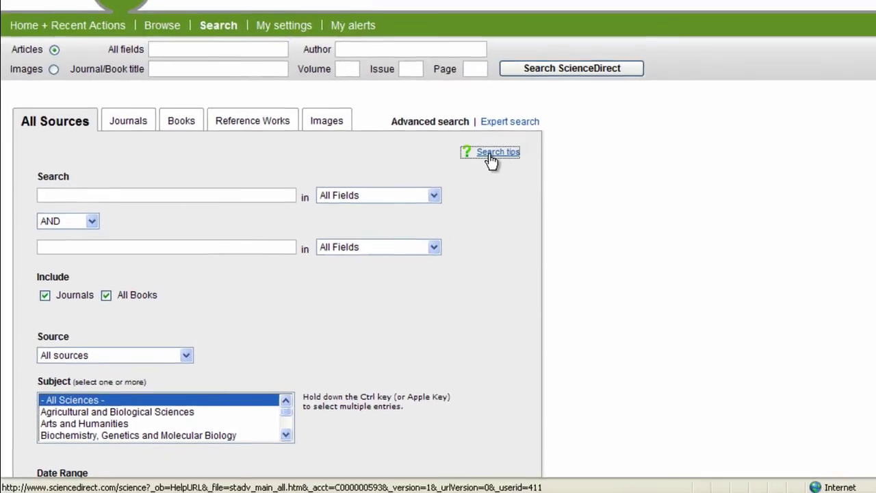
pyautogui.click(621, 67)
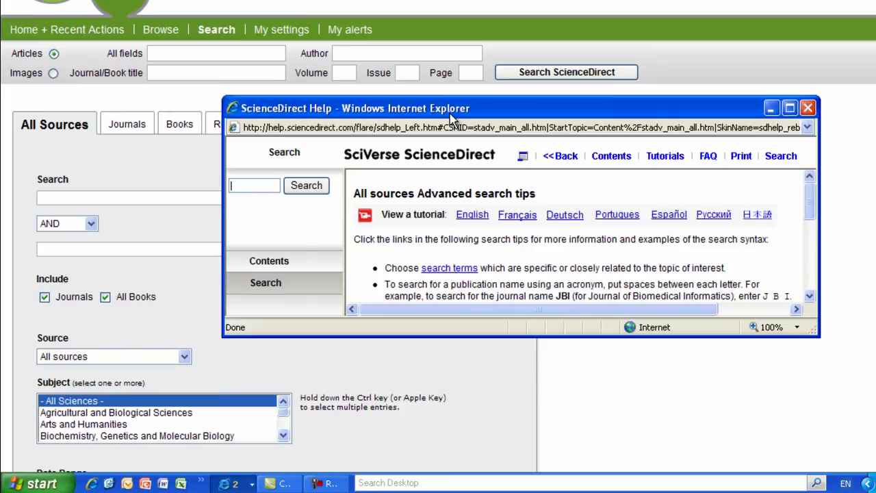
pyautogui.click(250, 193)
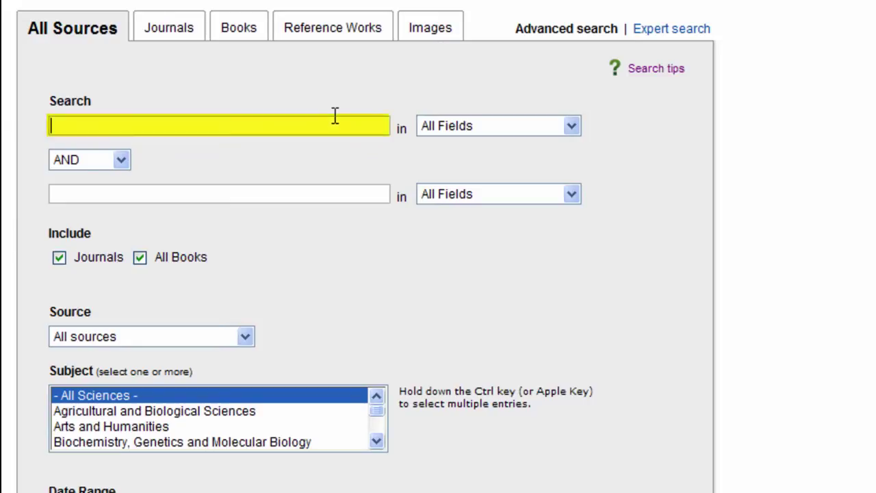
# Enter "kidney disease", with double quotes, as the first All Fields search term.
pyautogui.write('"kidney disease"')
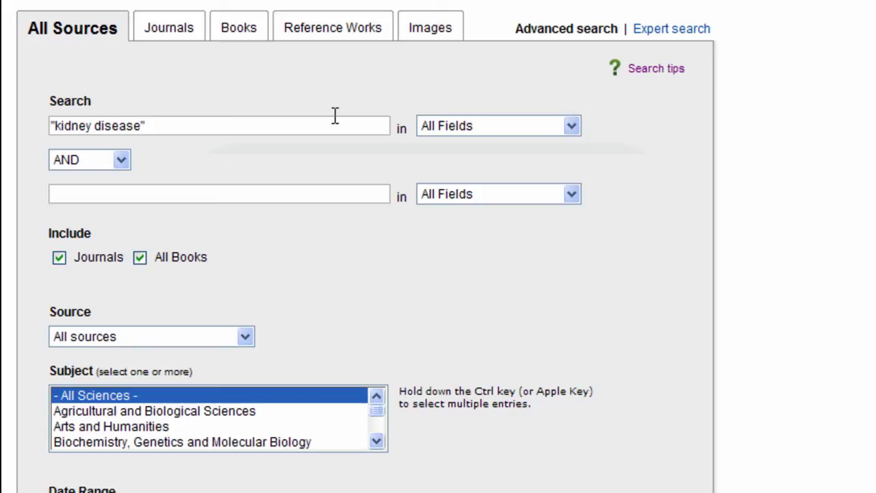
# Keep the first term on All Fields, join with AND, and enter diagnos* as the second term.
pyautogui.click(507, 131)
pyautogui.click(483, 131)
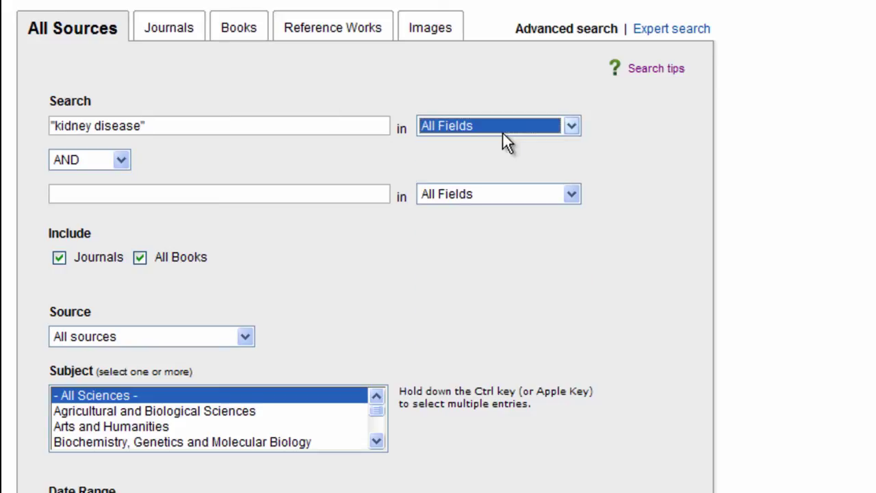
pyautogui.click(119, 161)
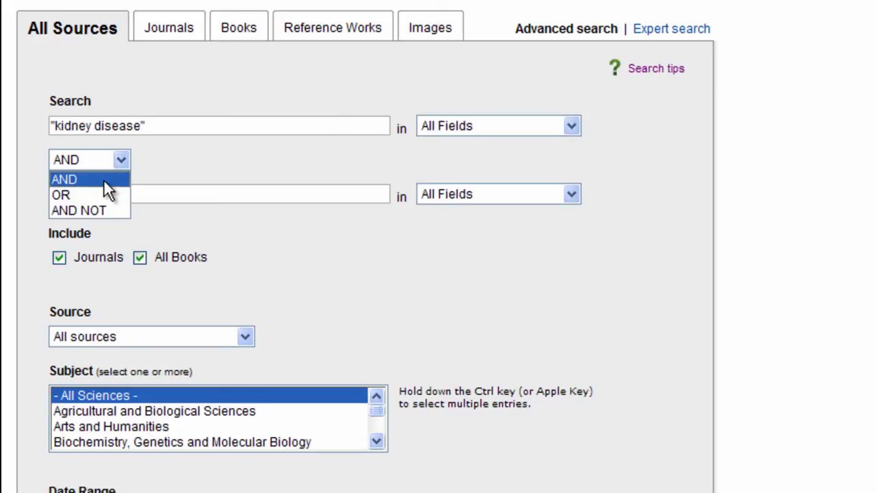
pyautogui.click(104, 181)
pyautogui.click(123, 197)
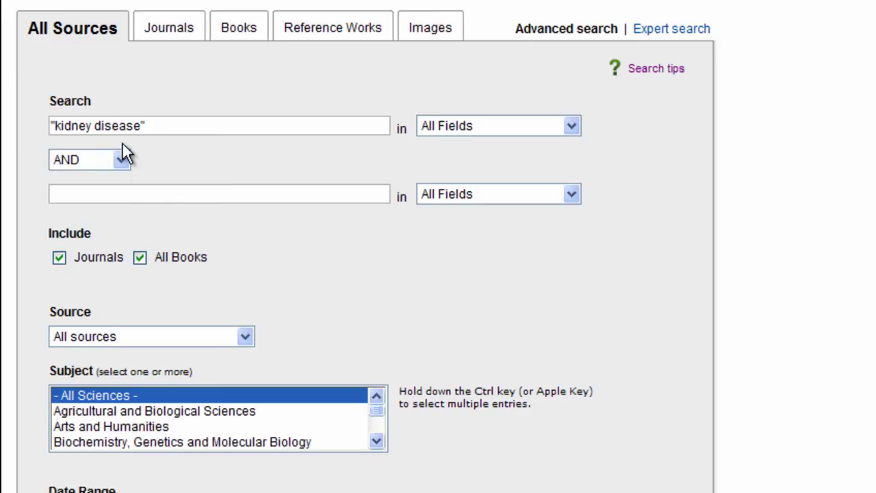
pyautogui.write('diagnos')
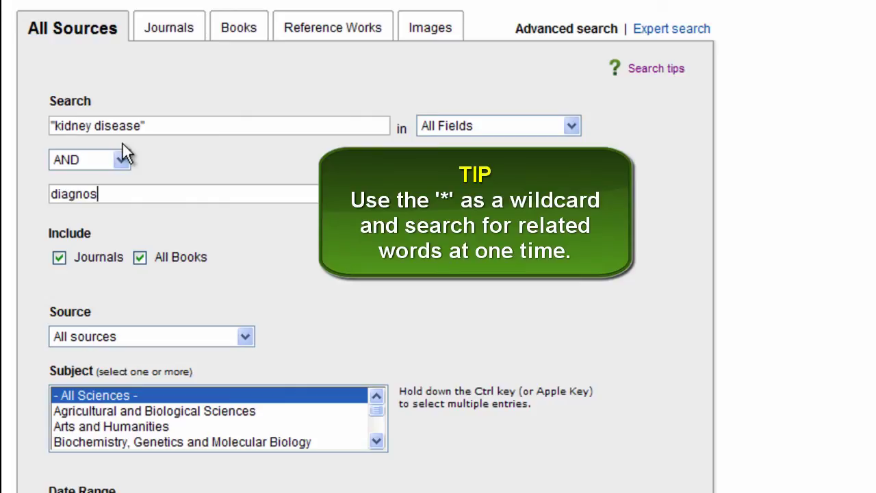
pyautogui.write('*')
pyautogui.click(572, 194)
pyautogui.press('Escape')
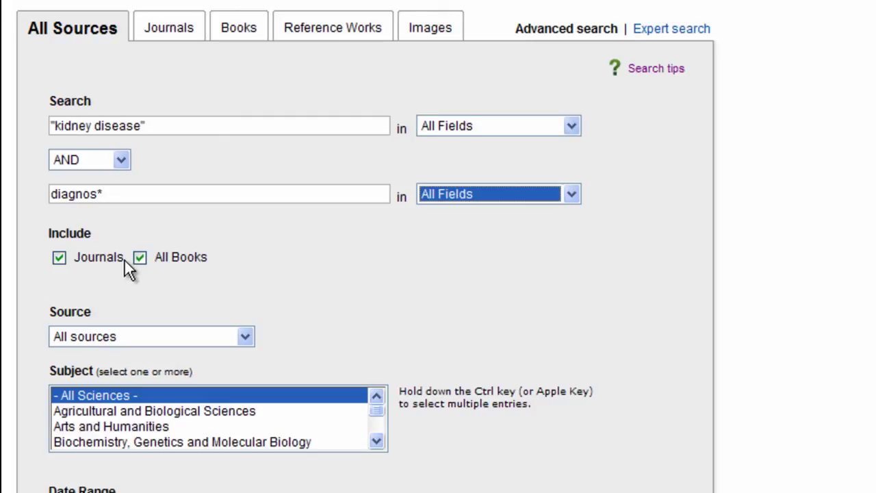
pyautogui.click(245, 336)
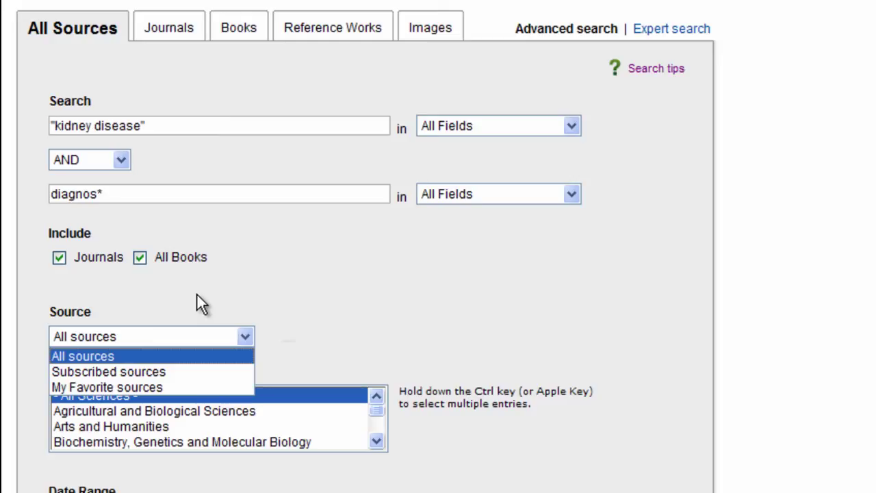
pyautogui.press('Return')
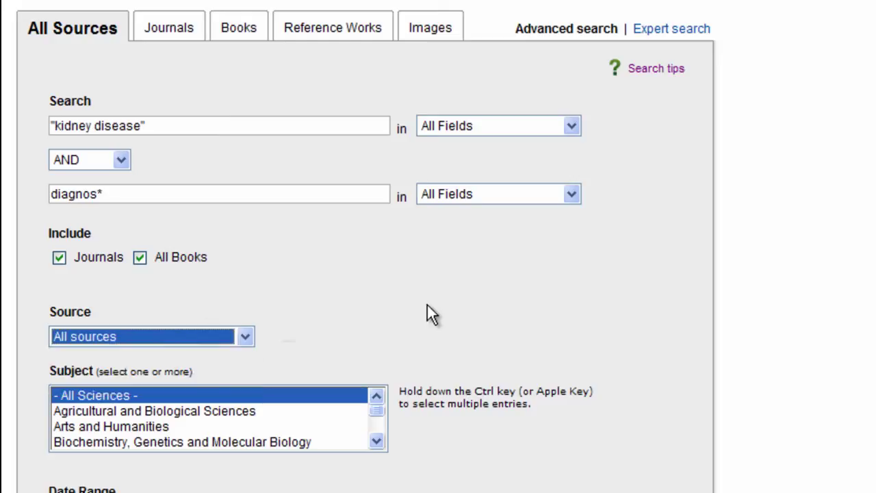
# Limit the subject to Veterinary Science and Veterinary Medicine and search, returning 705 results.
pyautogui.scroll(-5, 420, 311)
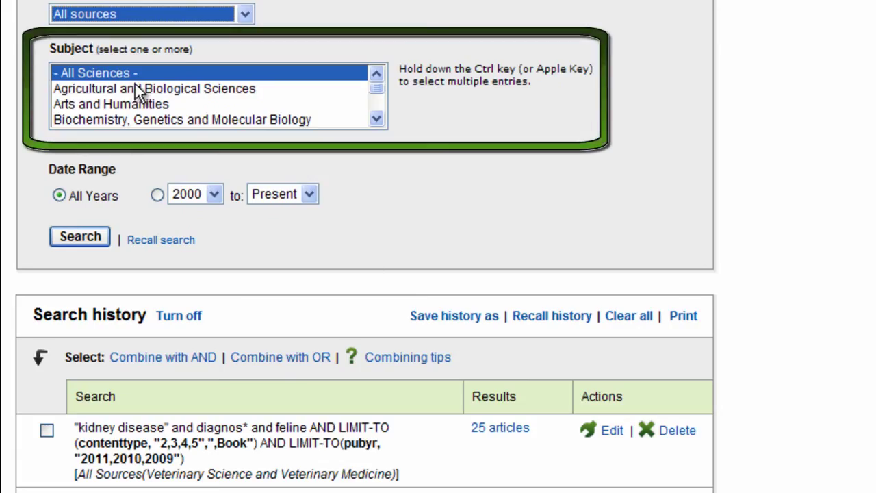
pyautogui.click(377, 118)
pyautogui.click(376, 118)
pyautogui.click(378, 118)
pyautogui.click(378, 118)
pyautogui.click(377, 118)
pyautogui.click(378, 118)
pyautogui.click(378, 117)
pyautogui.click(377, 106)
pyautogui.click(377, 106)
pyautogui.click(377, 110)
pyautogui.click(377, 116)
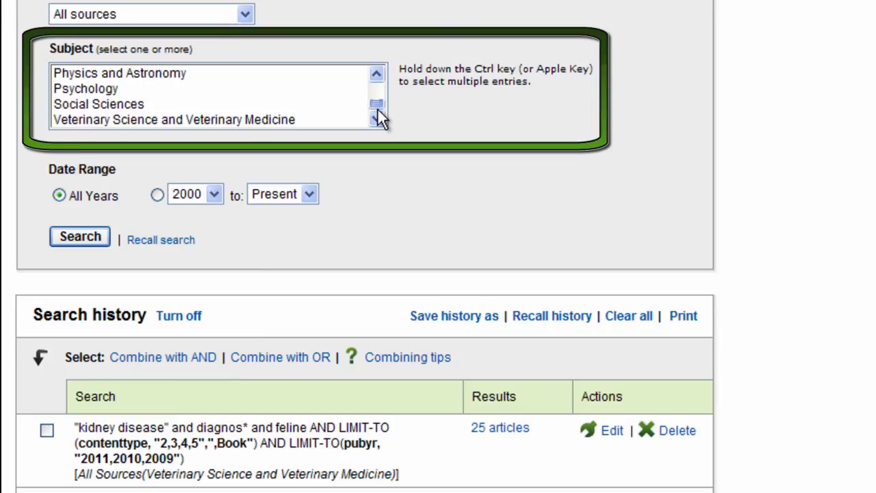
pyautogui.click(180, 122)
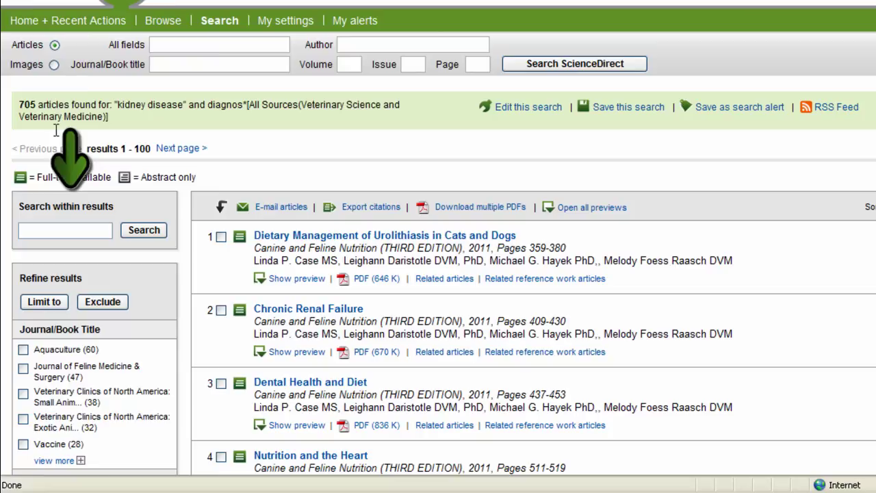
# Search within the 705 results for feline, narrowing them to 284 articles.
pyautogui.click(65, 231)
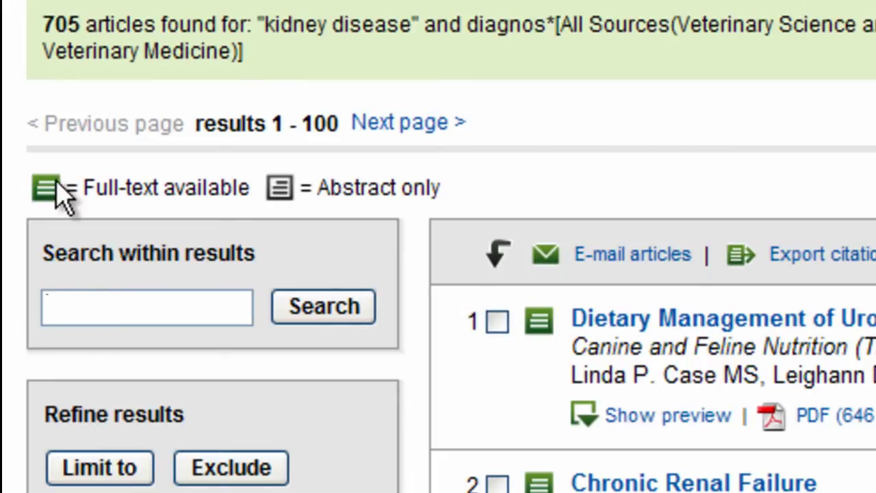
pyautogui.write('feline')
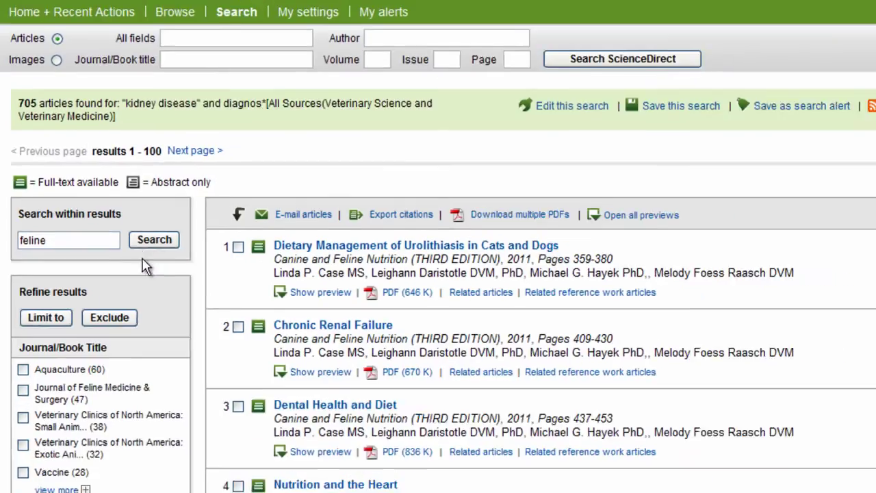
pyautogui.click(323, 308)
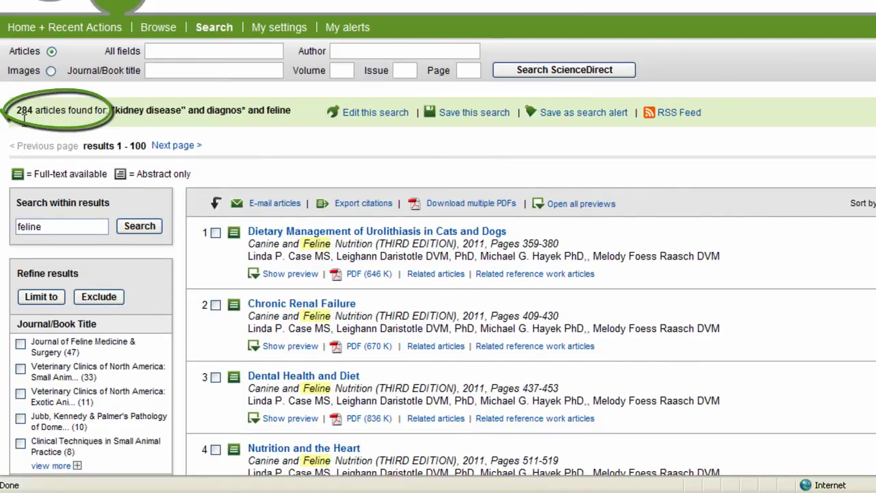
# Limit the feline results to Content Type Book and years 2009–2011, leaving 25 results.
pyautogui.scroll(-2, 74, 277)
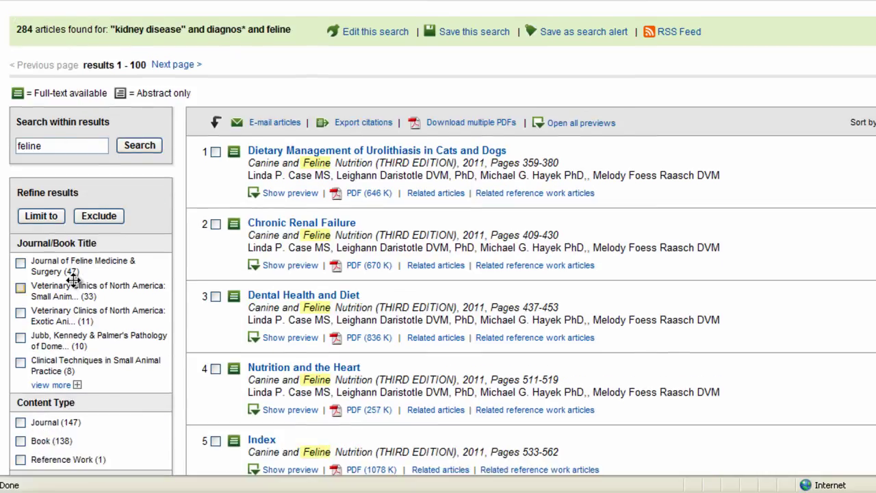
pyautogui.scroll(-5, 73, 273)
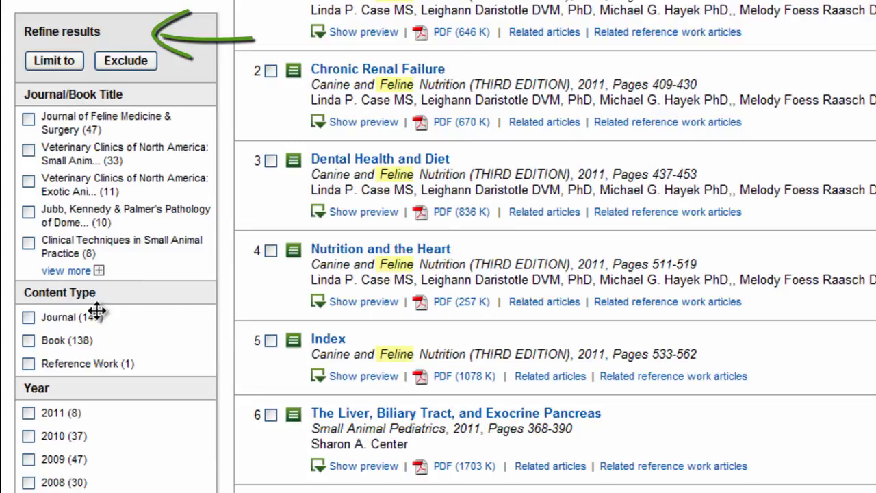
pyautogui.scroll(-3, 95, 309)
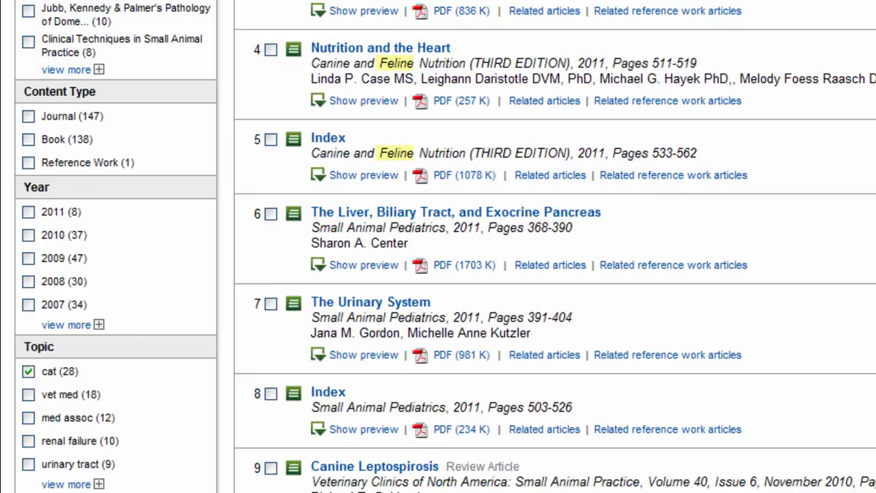
pyautogui.scroll(3, 41, 356)
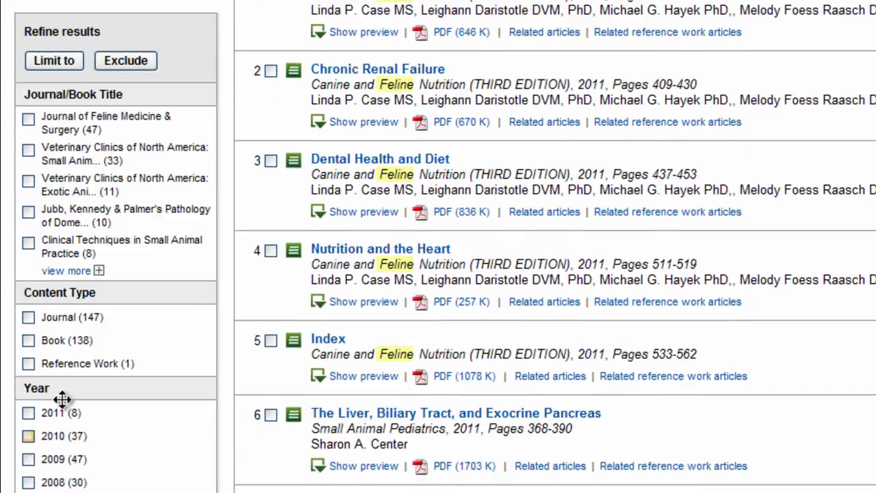
pyautogui.click(28, 437)
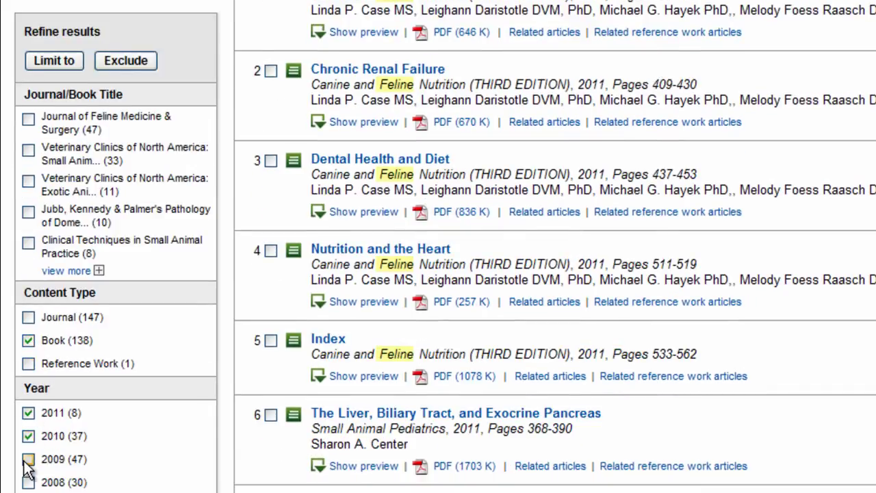
pyautogui.click(28, 460)
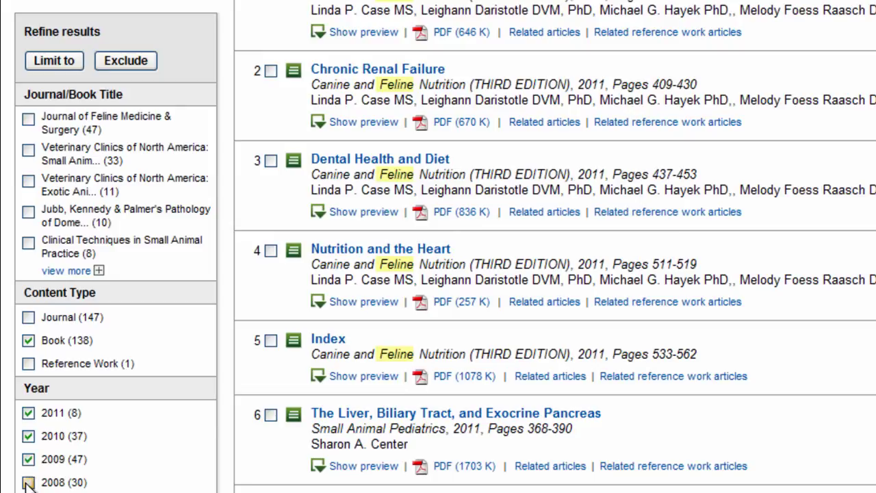
pyautogui.click(46, 54)
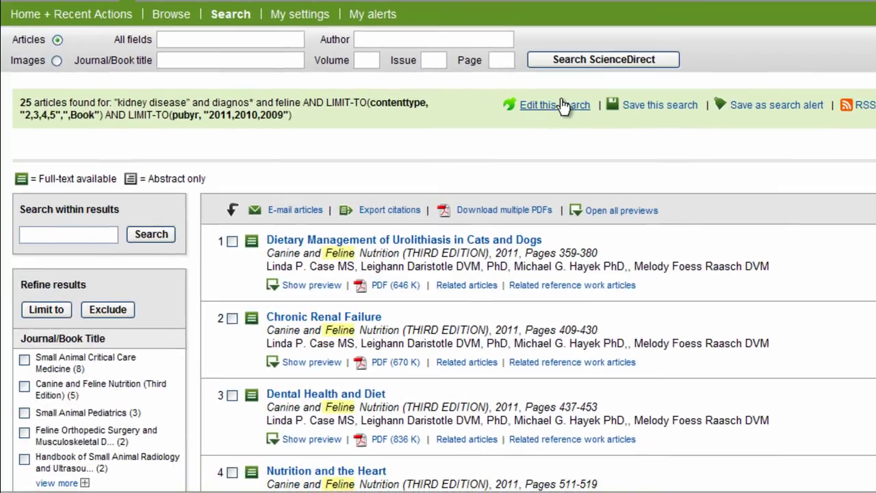
# Reopen the limited feline search for editing and scroll down to the Search history table.
pyautogui.click(562, 104)
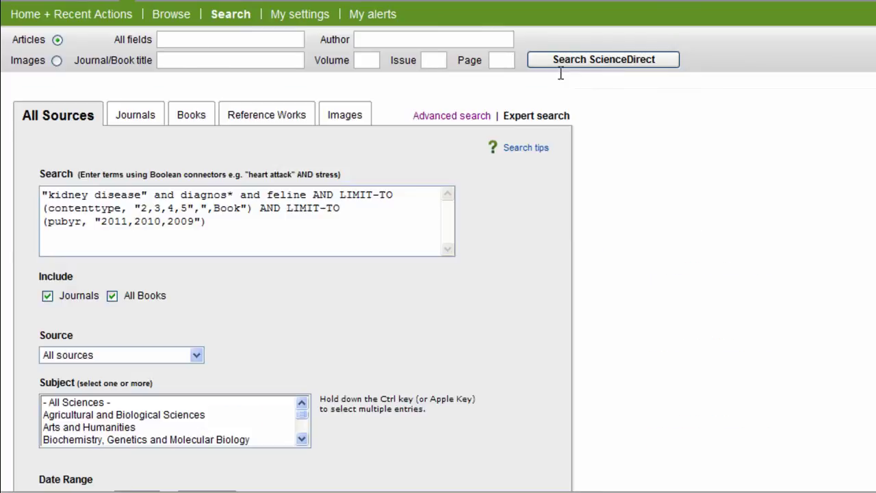
pyautogui.scroll(-7, 493, 196)
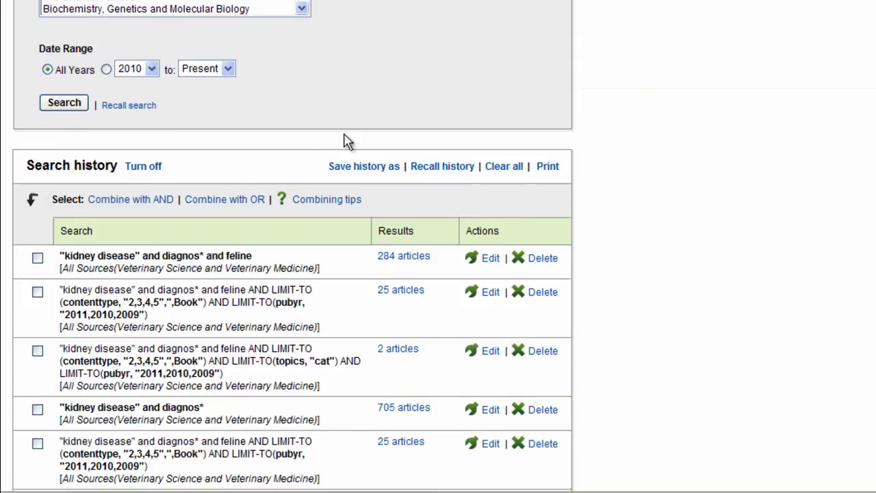
pyautogui.scroll(-2, 453, 274)
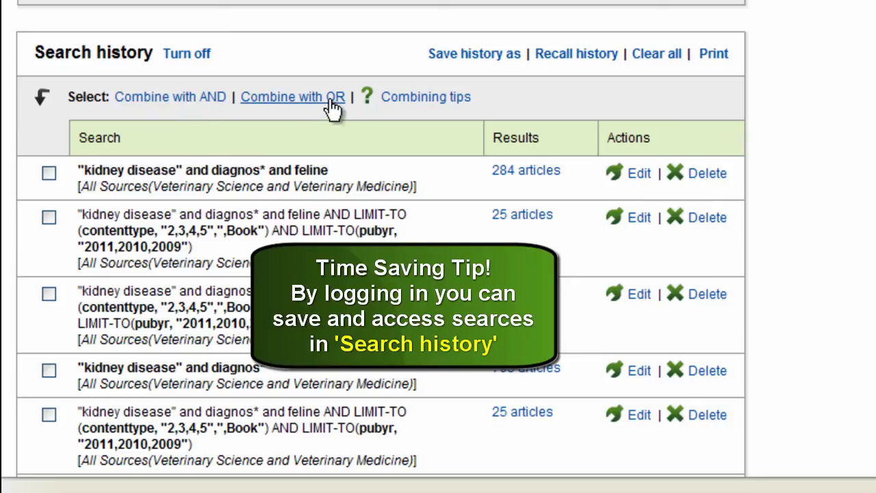
# Tick the 284-article feline search and its book-and-year-limited version in the history.
pyautogui.click(49, 175)
pyautogui.click(49, 216)
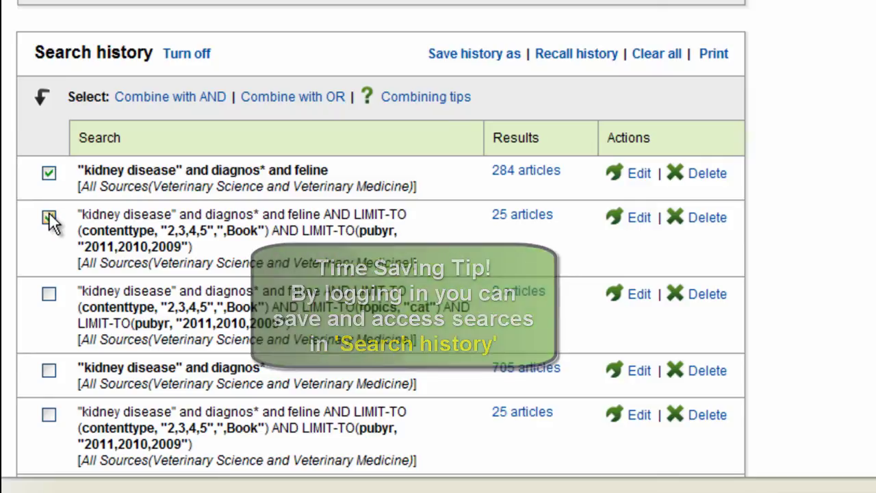